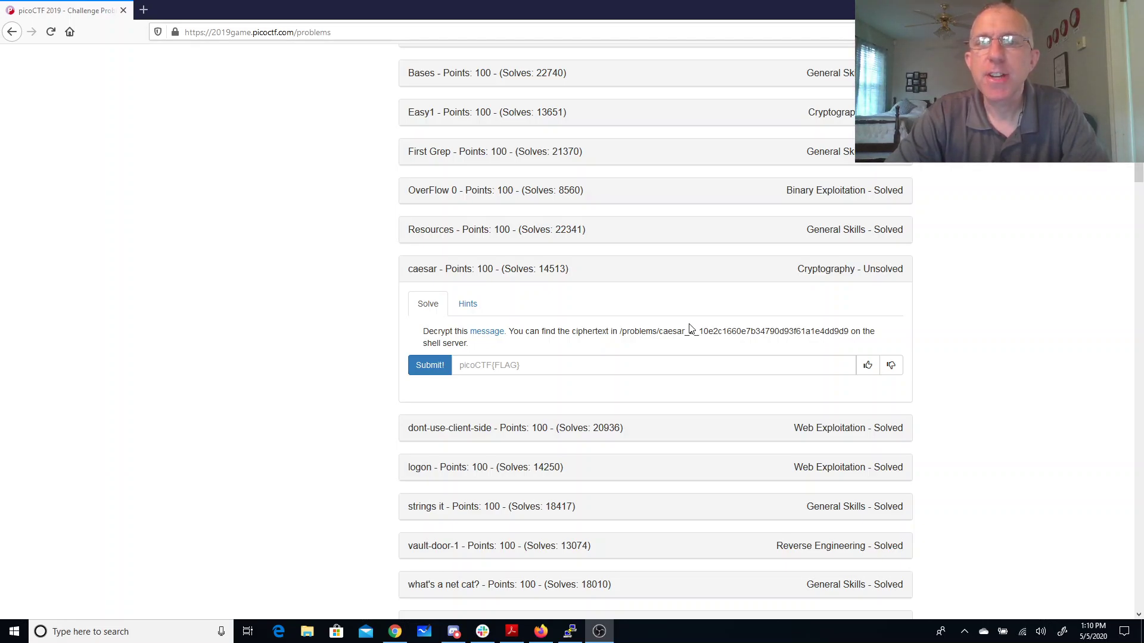
Step: Select and copy the /problems/caesar_2_... ciphertext path from the challenge description
left_click_drag(620, 331, 847, 334)
key("ctrl+c")
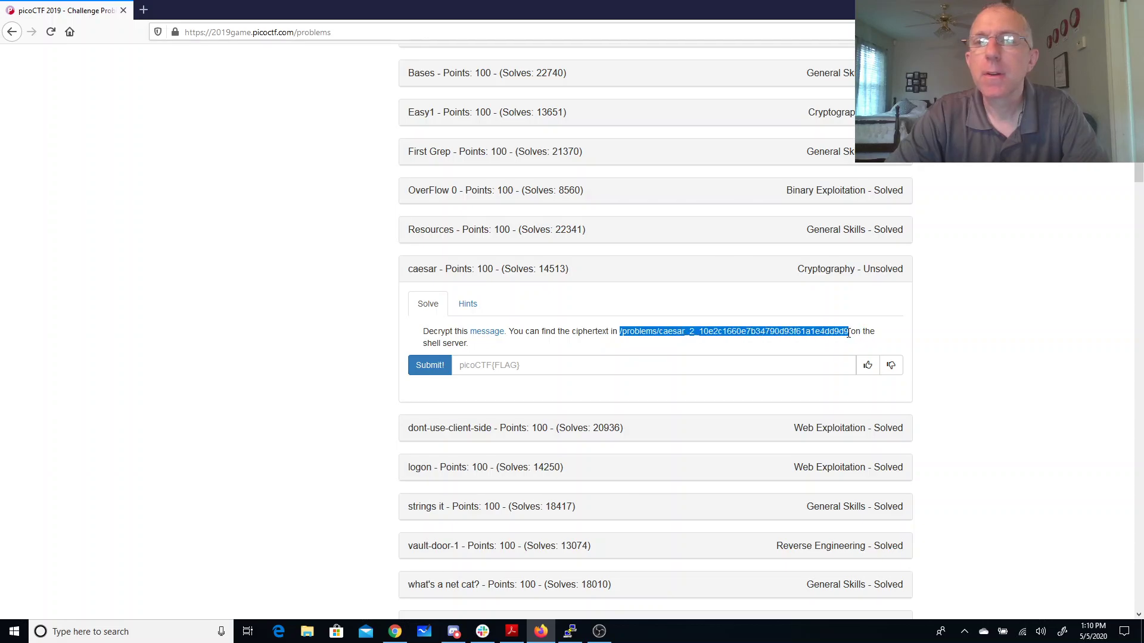
Step: cd into the pasted caesar directory, list it, cat the ciphertext file and copy picoCTF{ynkooejcpdanqxeykjrnpavoth}
left_click(569, 632)
type("cd")
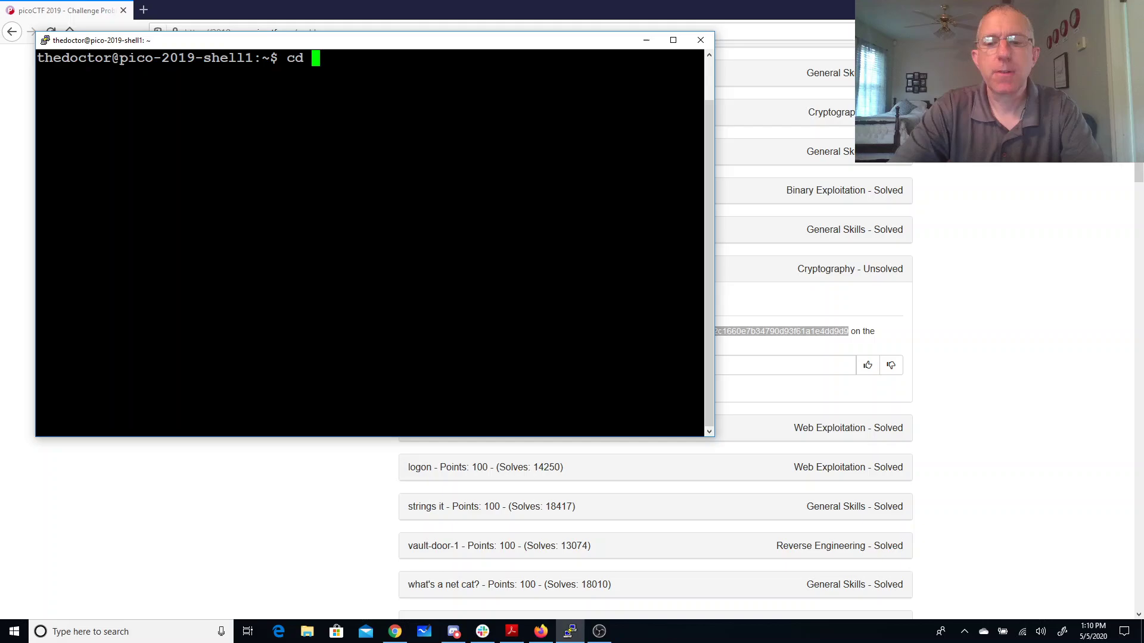
key("shift+Insert")
key("Return")
type("ls ")
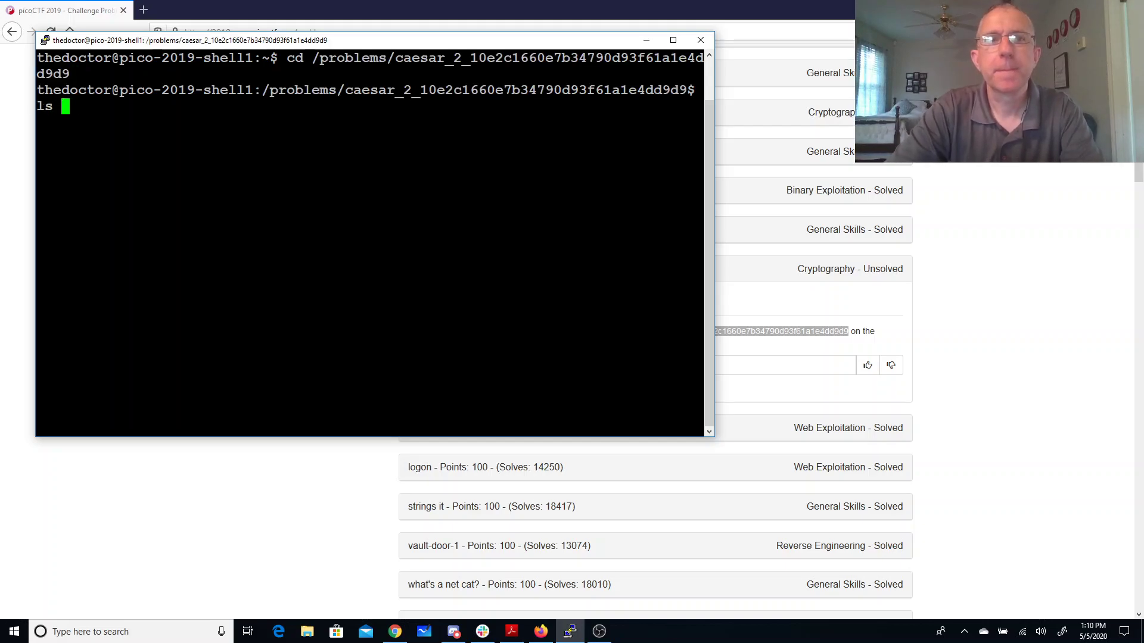
type("-al")
key("Return")
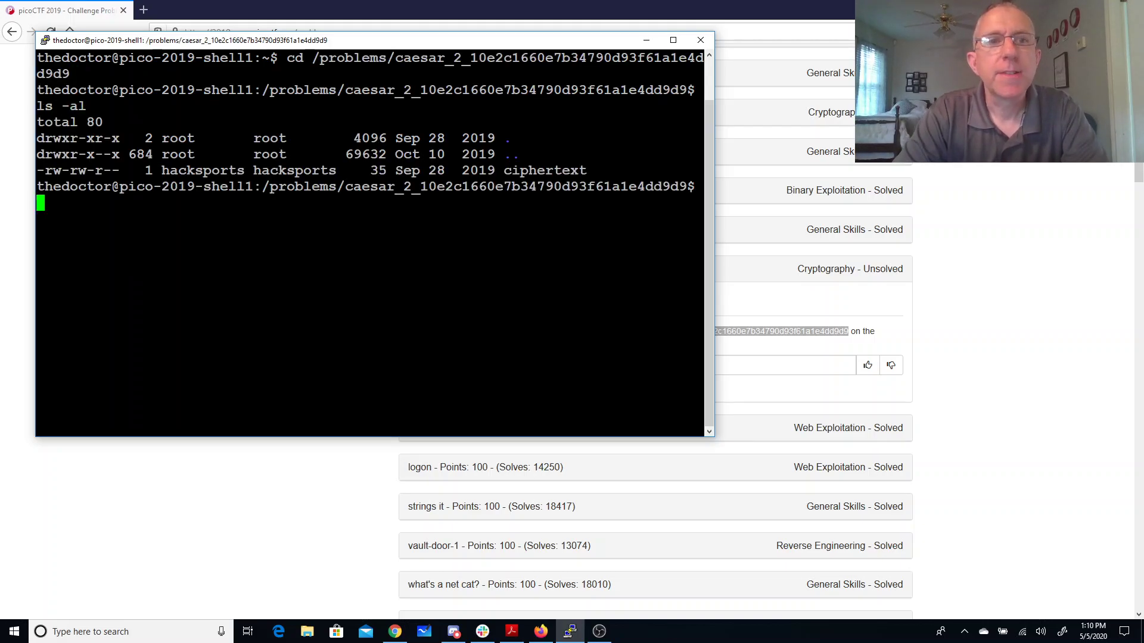
type("cat ")
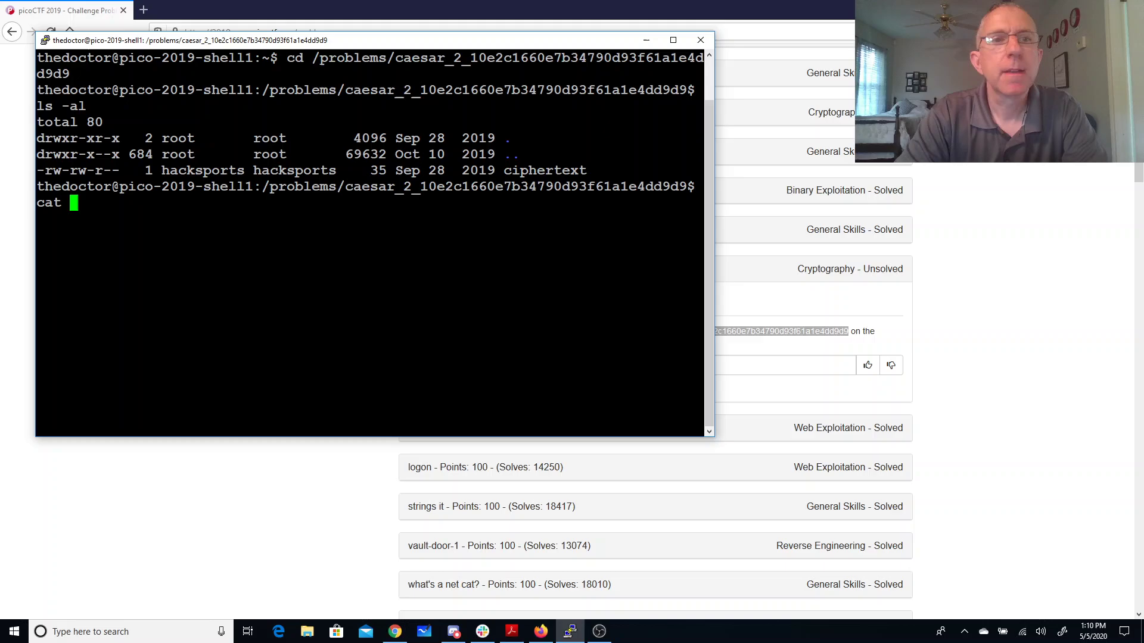
type("cip")
key("Tab")
key("Return")
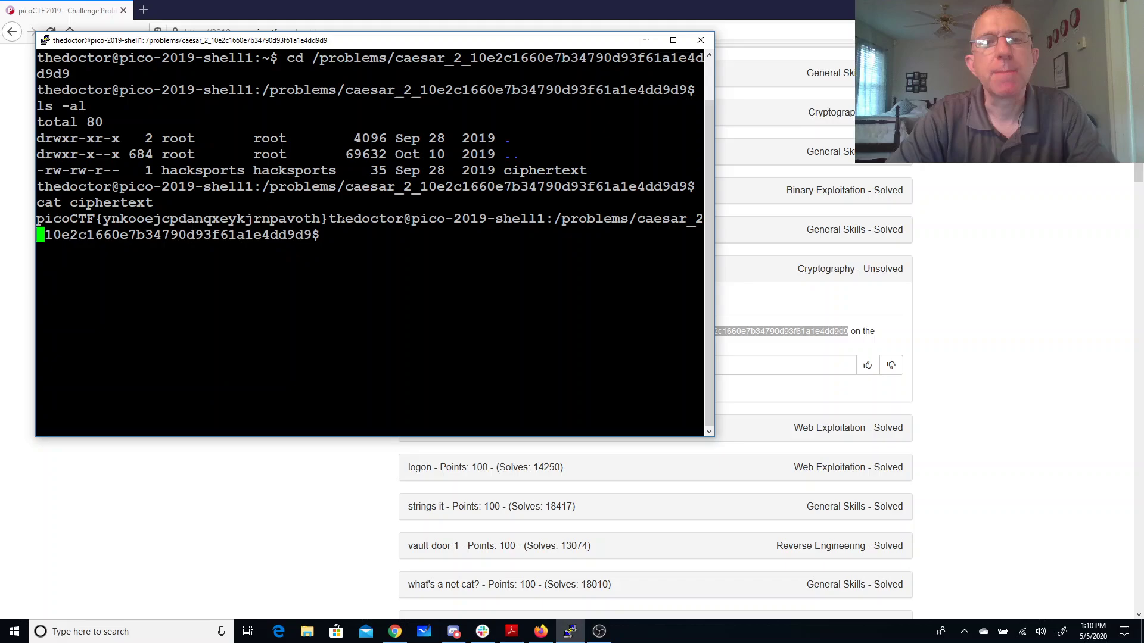
left_click_drag(329, 218, 36, 219)
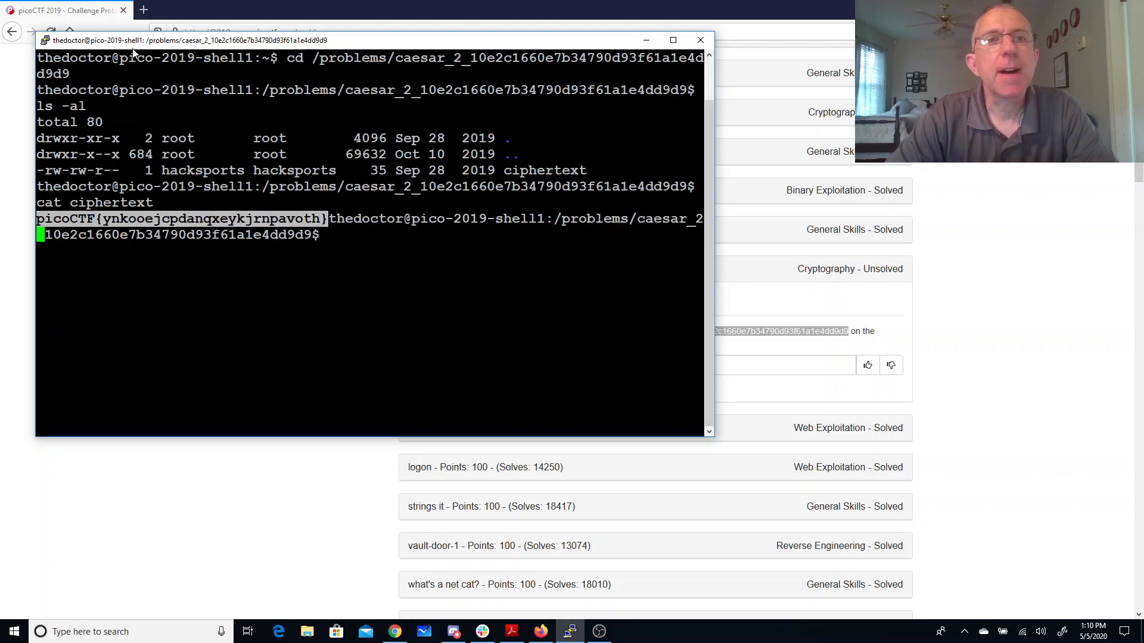
Step: Search 'caesar cipher solver' in a new tab and open the dcode.fr Caesar cipher result
left_click(143, 10)
type("c")
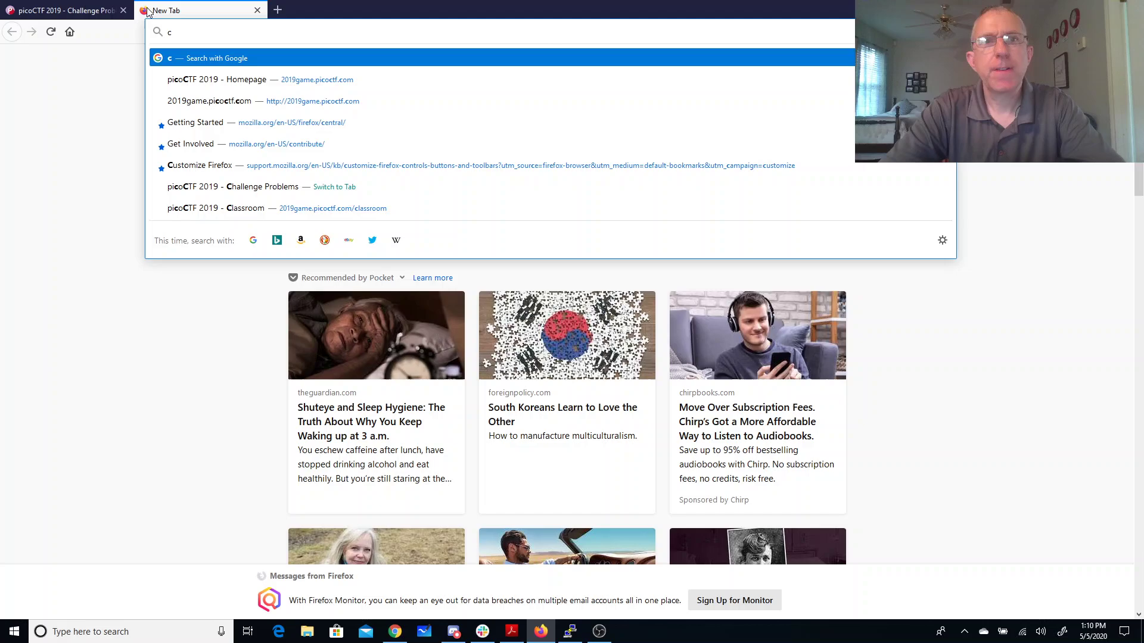
type("aes")
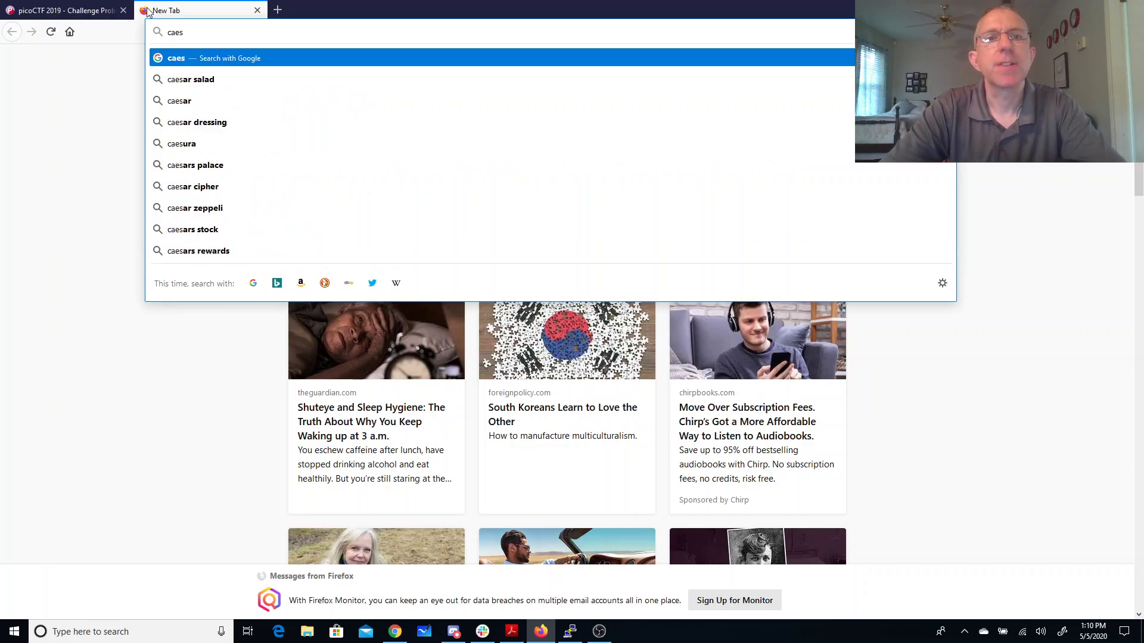
type("ar cipher solver")
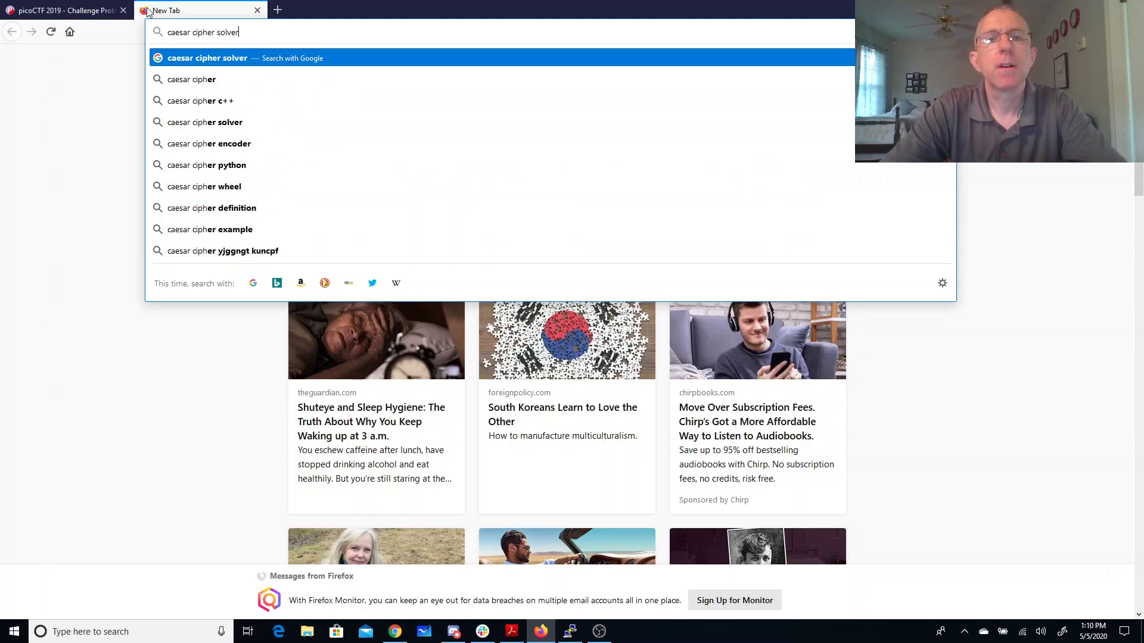
key("Return")
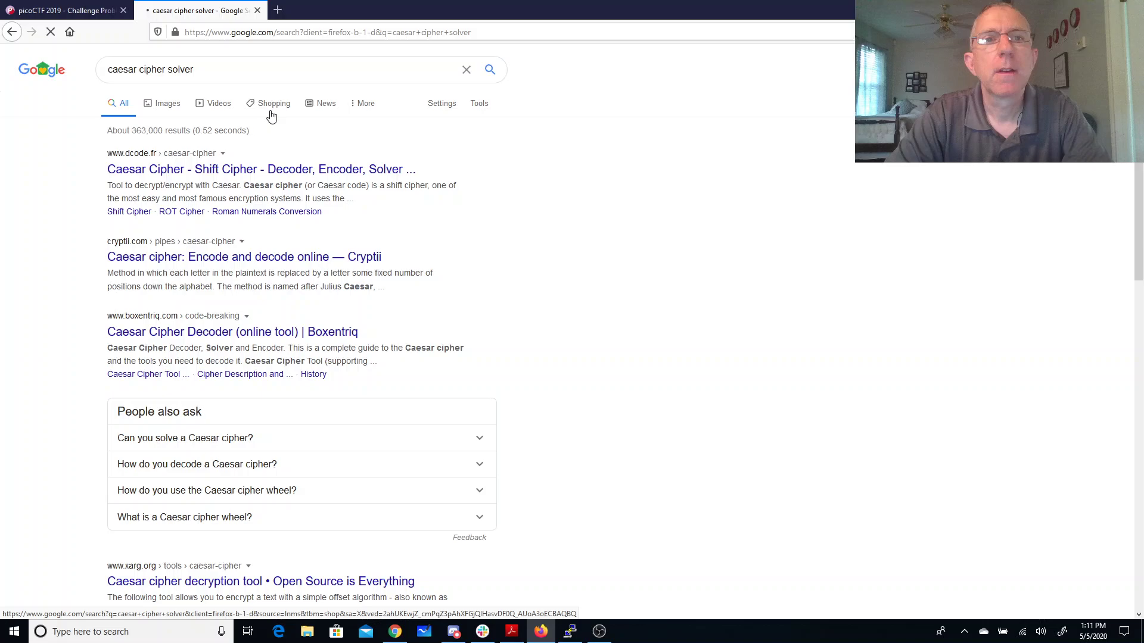
left_click(250, 169)
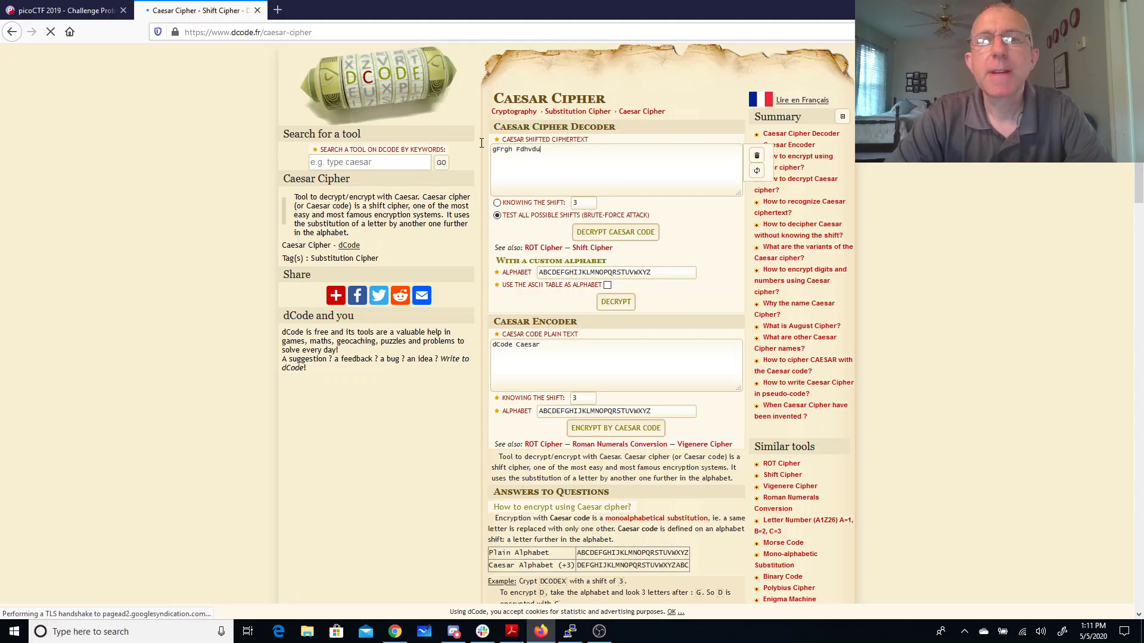
Step: Paste the ciphertext over dCode's sample, decrypt testing all shifts, and copy the readable +22 result tmgsGXJ{crossingtherubiconvrtezsxl}
left_click_drag(608, 184, 481, 143)
type("picoCTF{ynkooejcpdanqxeykjrnpavoth}")
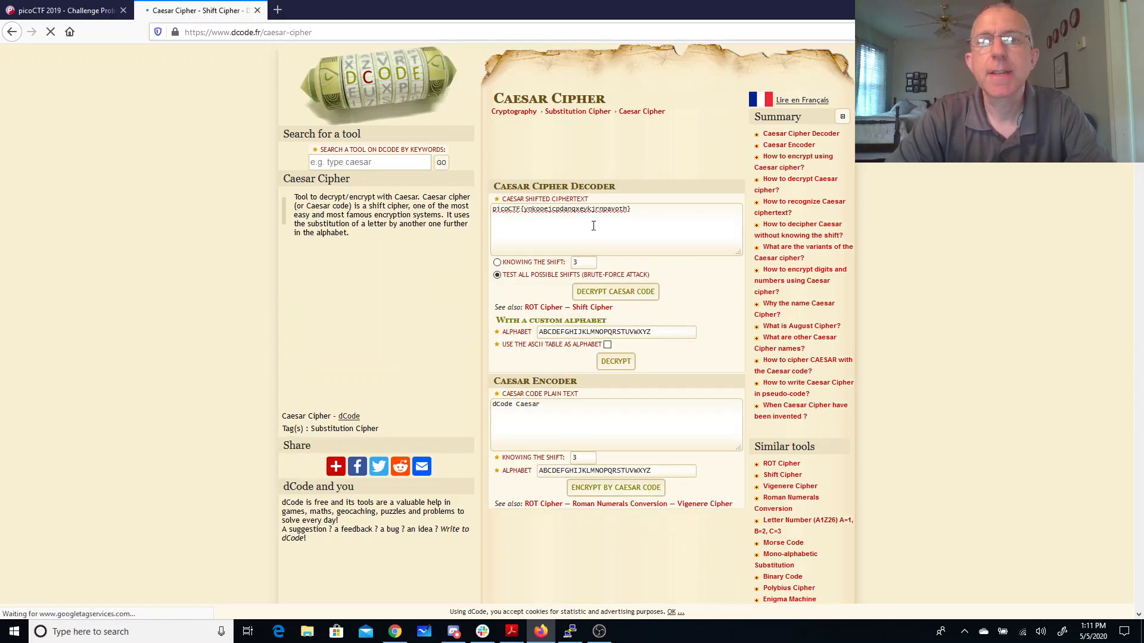
left_click(608, 297)
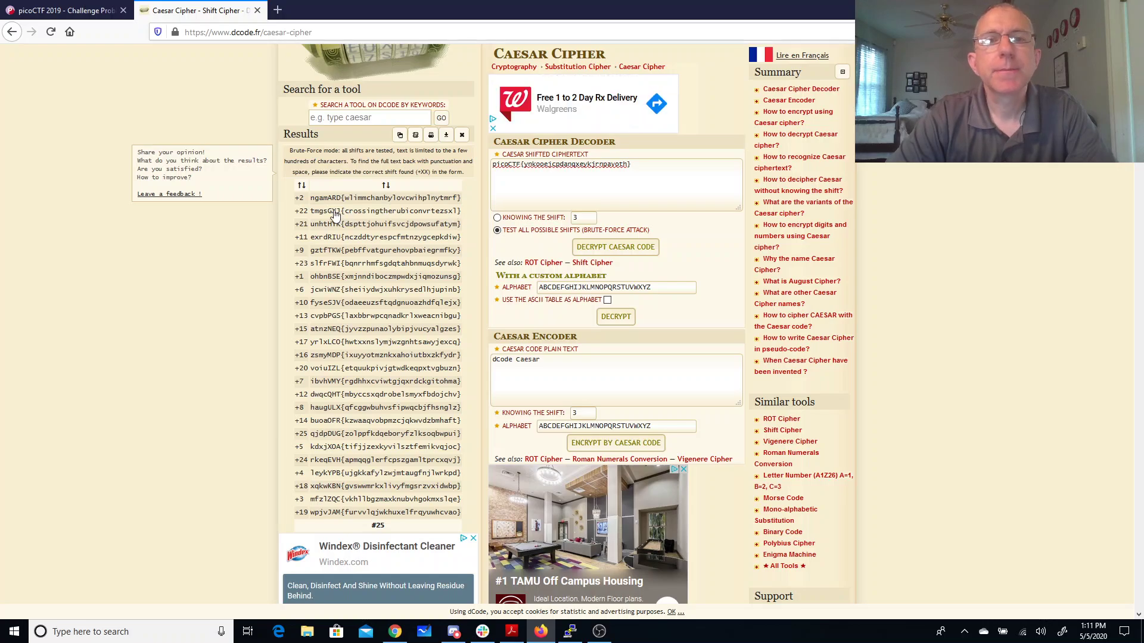
left_click_drag(312, 215, 459, 219)
key("ctrl+c")
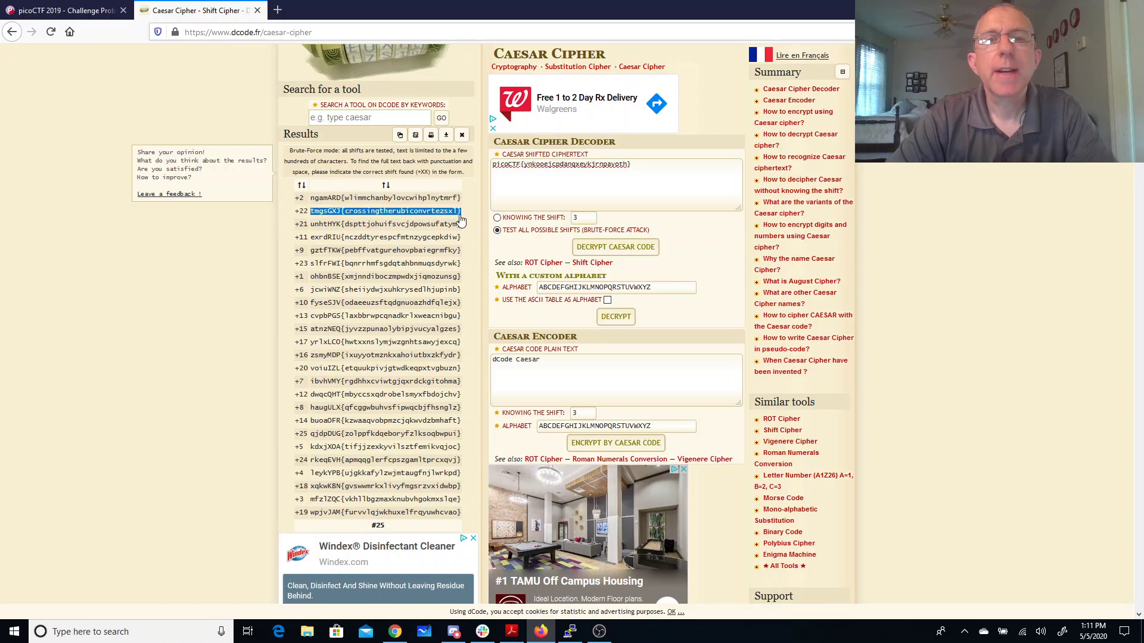
Step: Paste the decode into the caesar flag field, fix the prefix to picoCTF{crossingtherubiconvrtezsxl}, and submit it
left_click(68, 10)
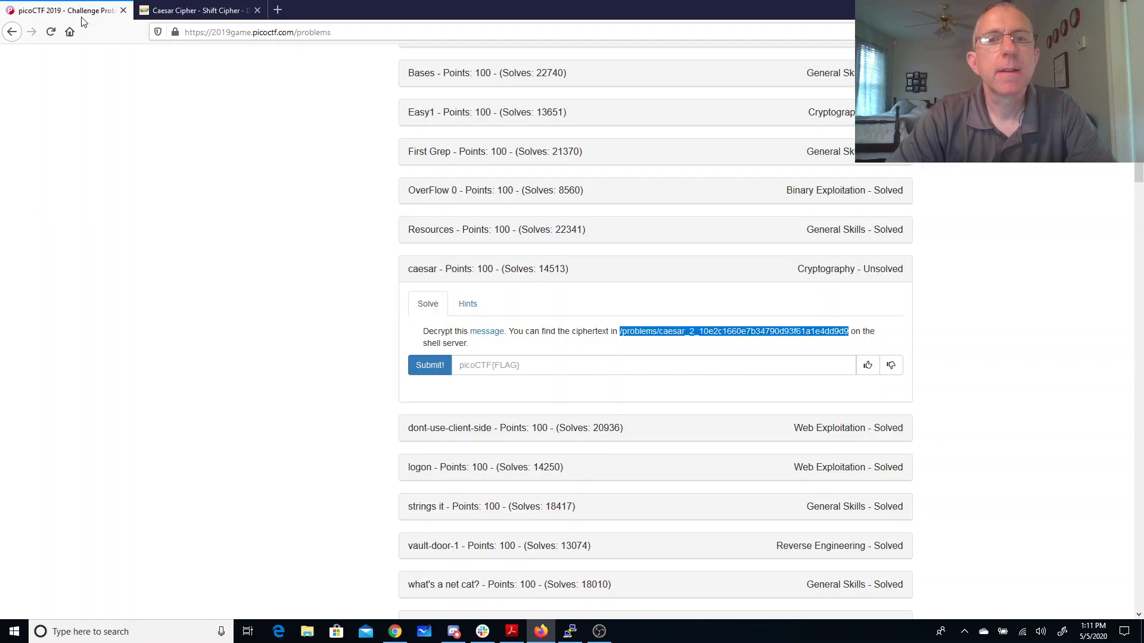
left_click(545, 365)
key("ctrl+v")
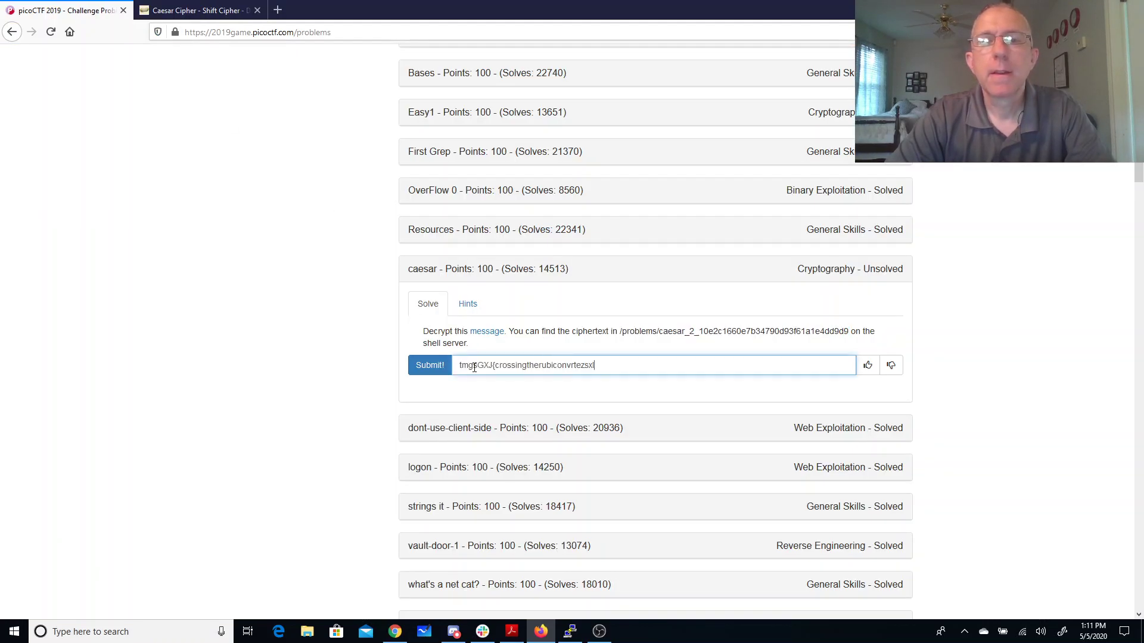
left_click_drag(491, 364, 384, 362)
type("pic")
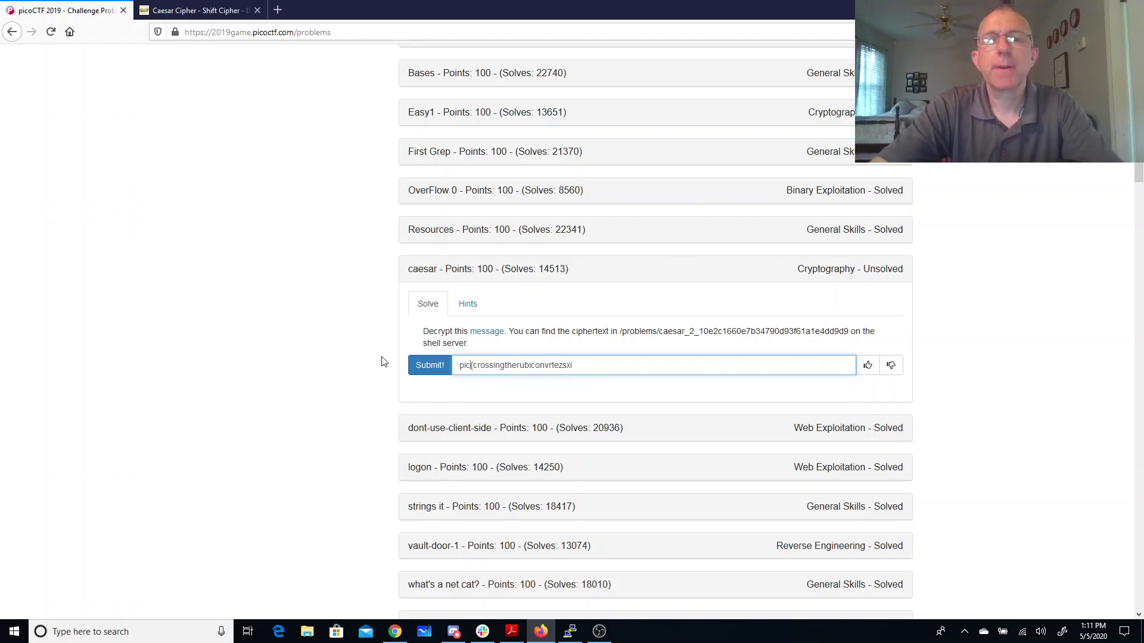
type("oCTF")
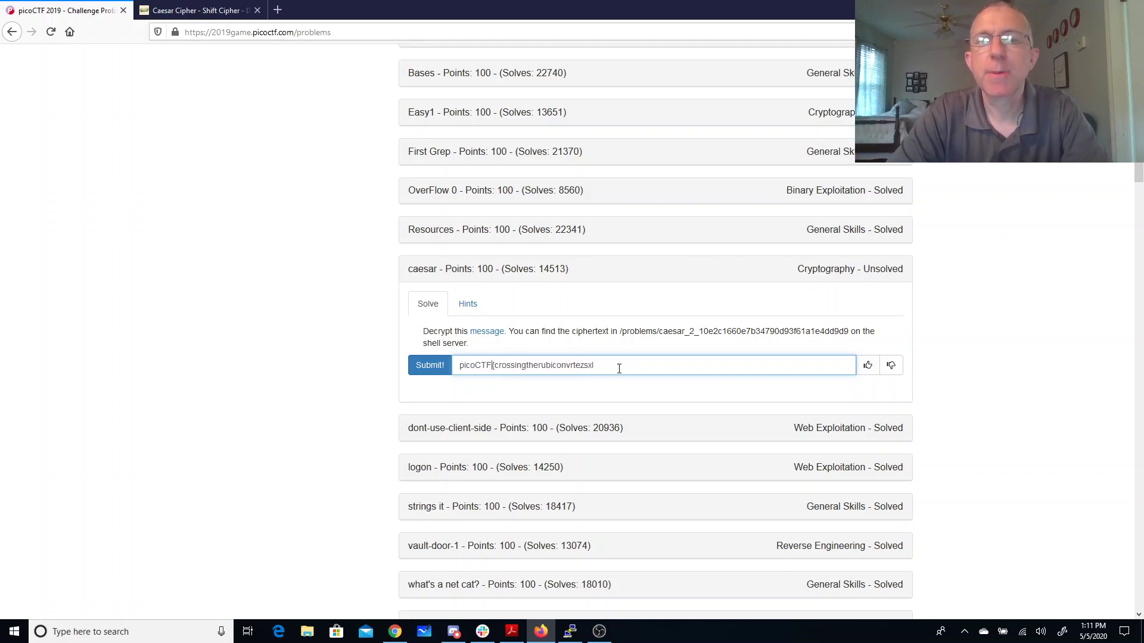
type("}")
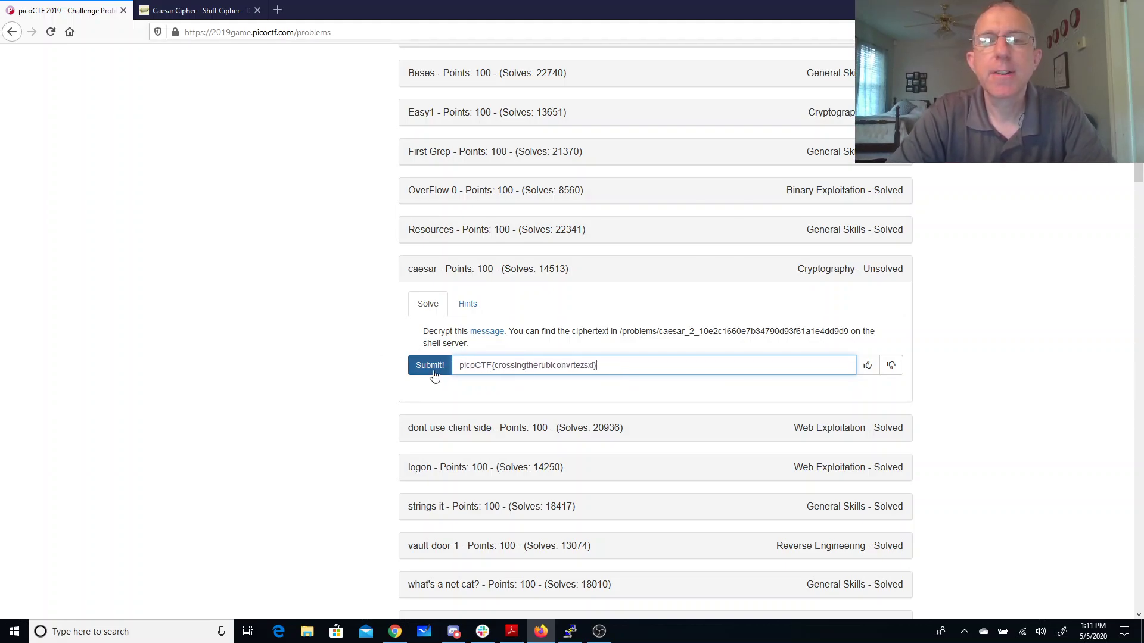
left_click(432, 370)
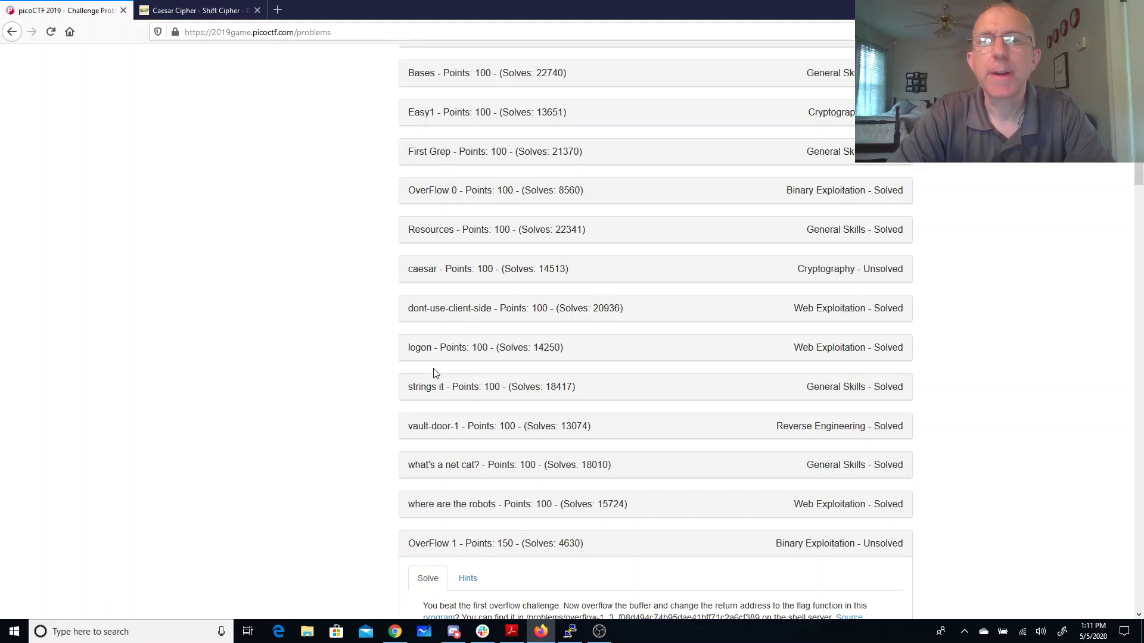